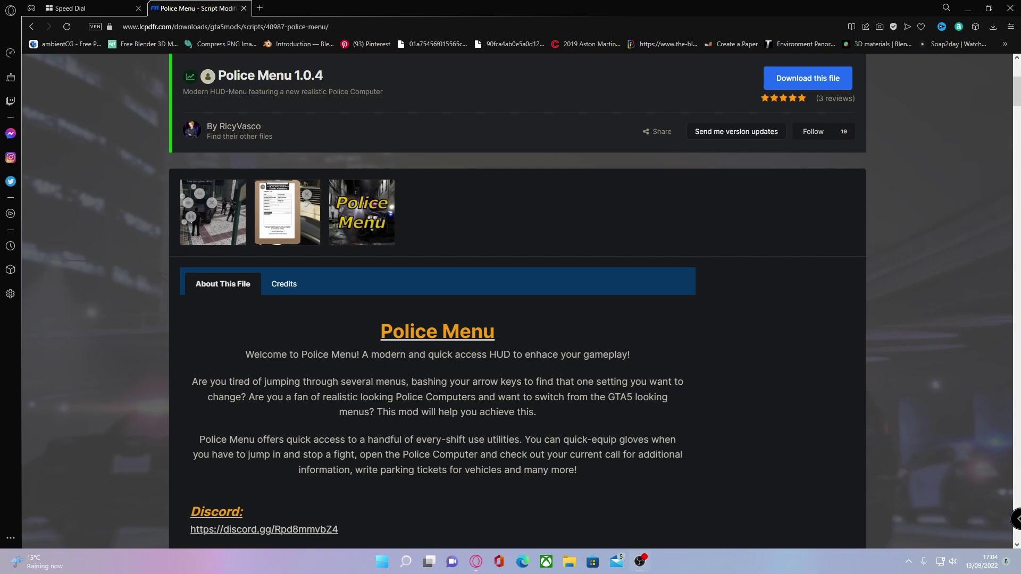
# Download PoliceMenu V1.0.4.rar from the LCPDFR page after agreeing to the download terms.
pyautogui.scroll(3, 568, 416)
pyautogui.scroll(-10, 650, 292)
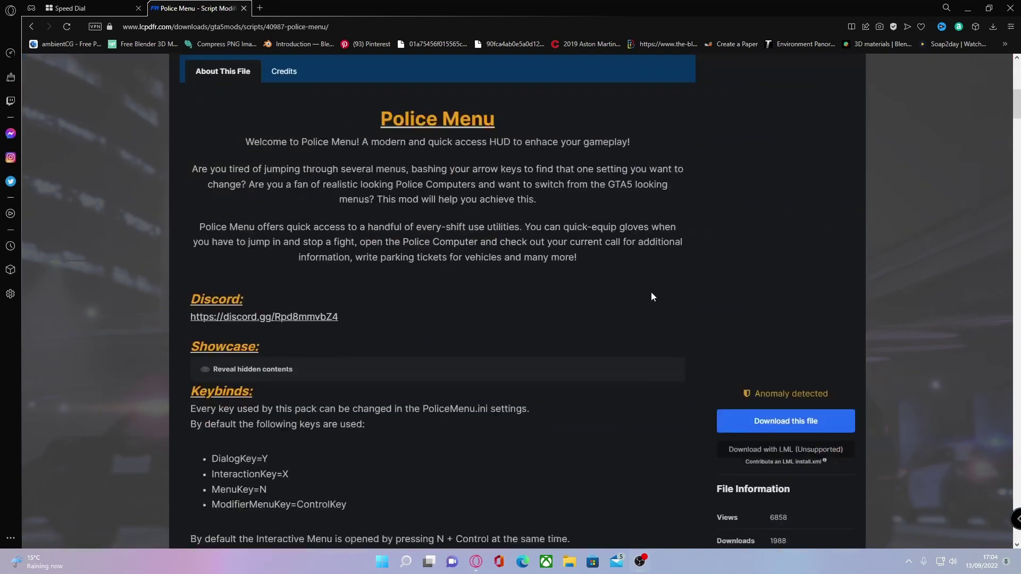
pyautogui.scroll(9, 641, 295)
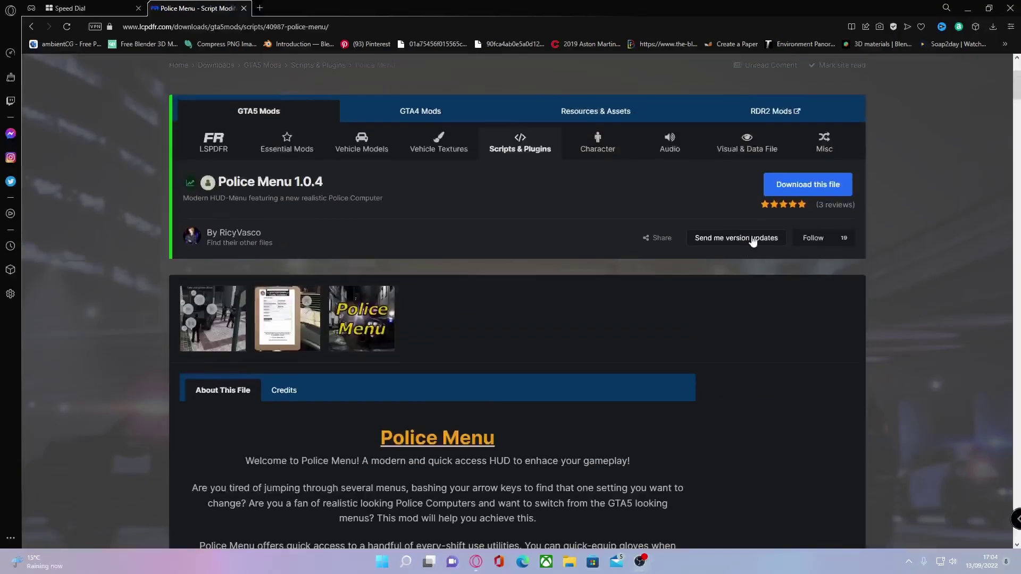
pyautogui.click(796, 186)
pyautogui.click(791, 230)
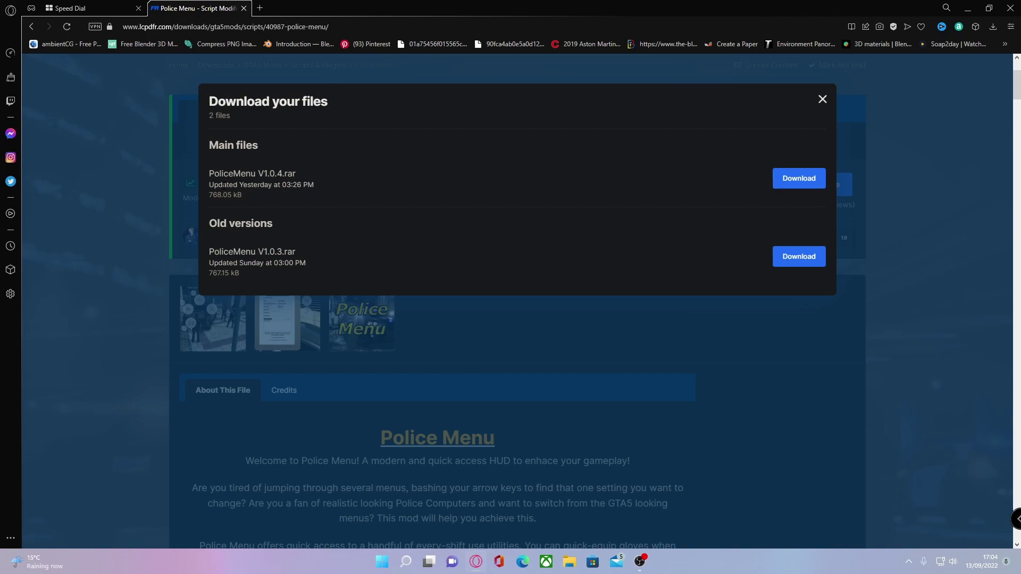
pyautogui.click(775, 180)
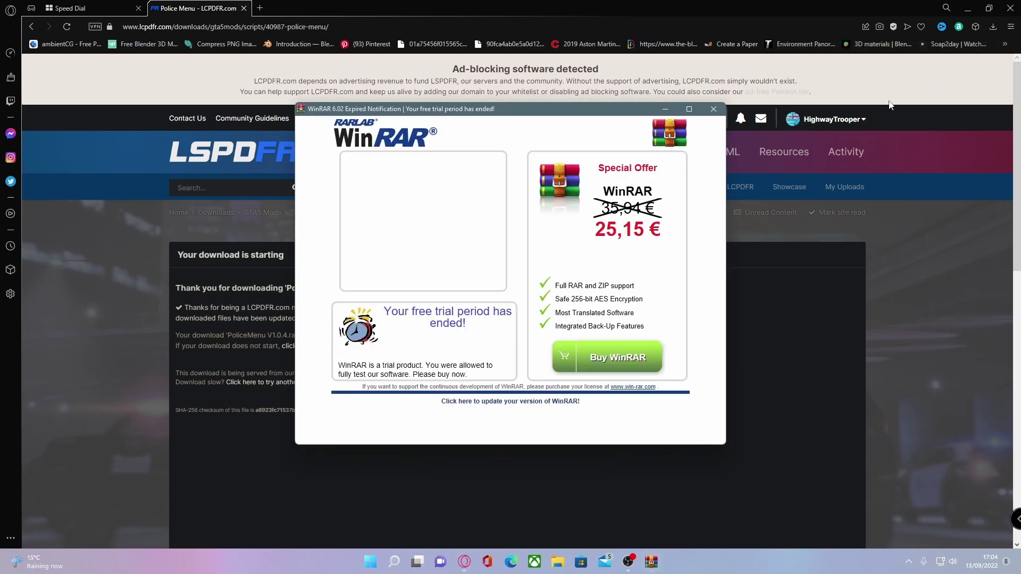
# Dismiss the WinRAR trial notice and open the game folder inside the PoliceMenu archive.
pyautogui.click(716, 104)
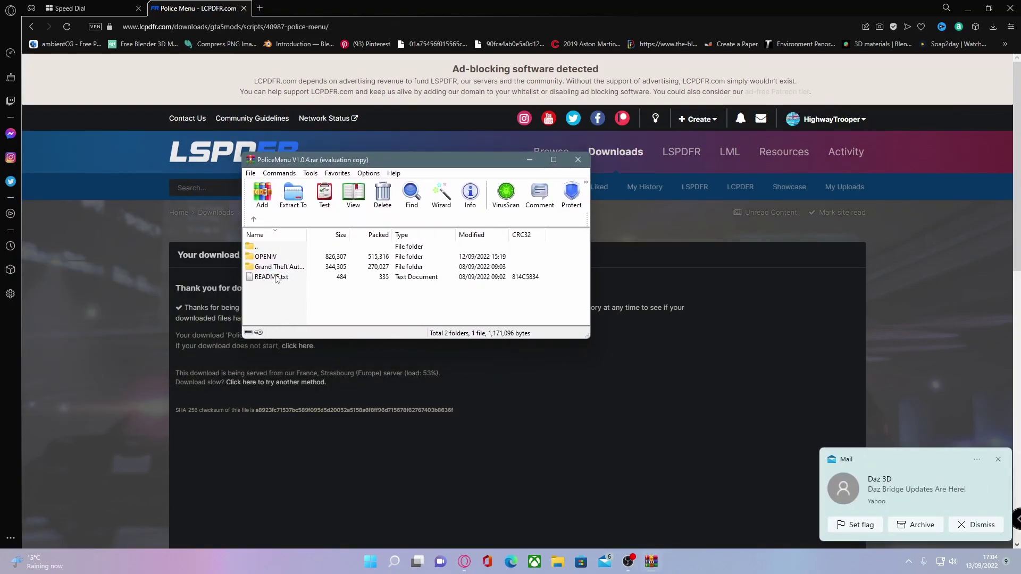
pyautogui.doubleClick(279, 267)
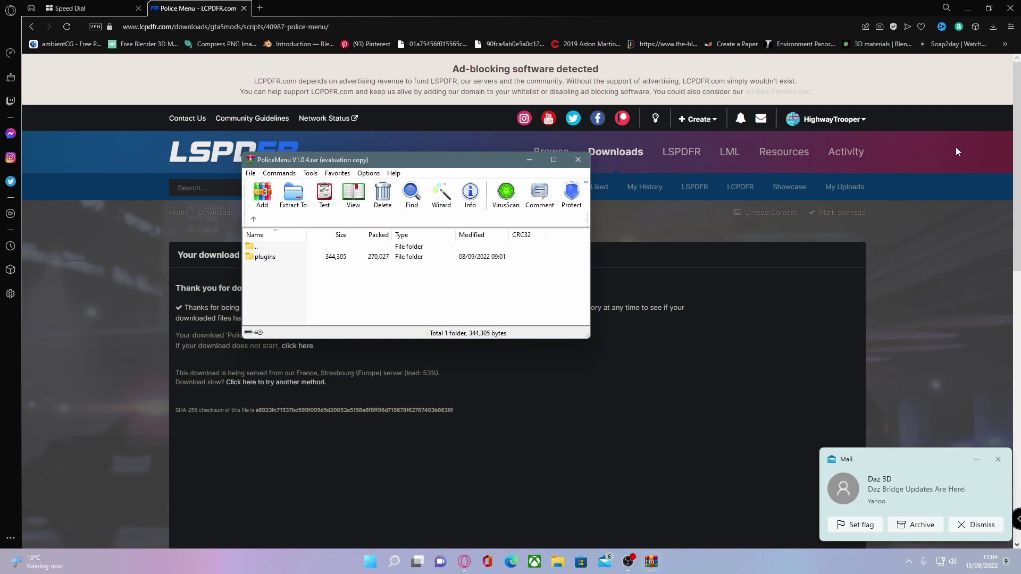
# Minimise Opera and place WinRAR at the upper left beside a new File Explorer window on the right.
pyautogui.click(968, 9)
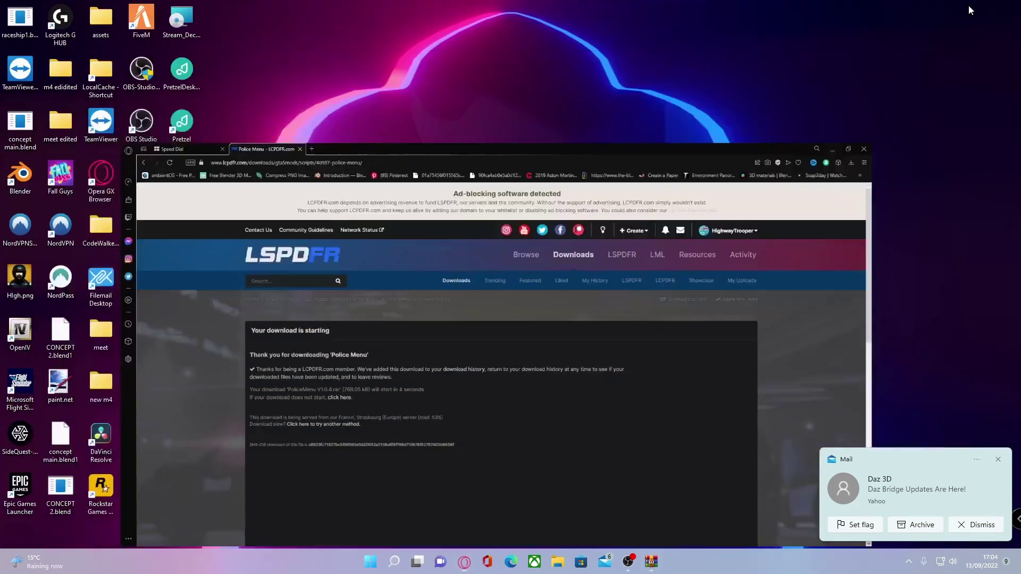
pyautogui.moveTo(368, 163); pyautogui.dragTo(163, 122)
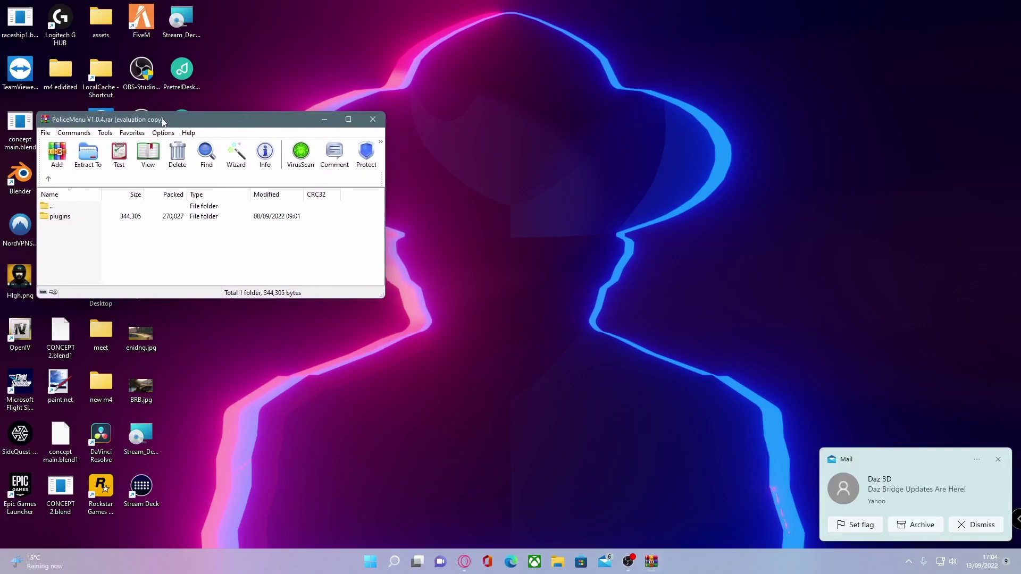
pyautogui.click(557, 565)
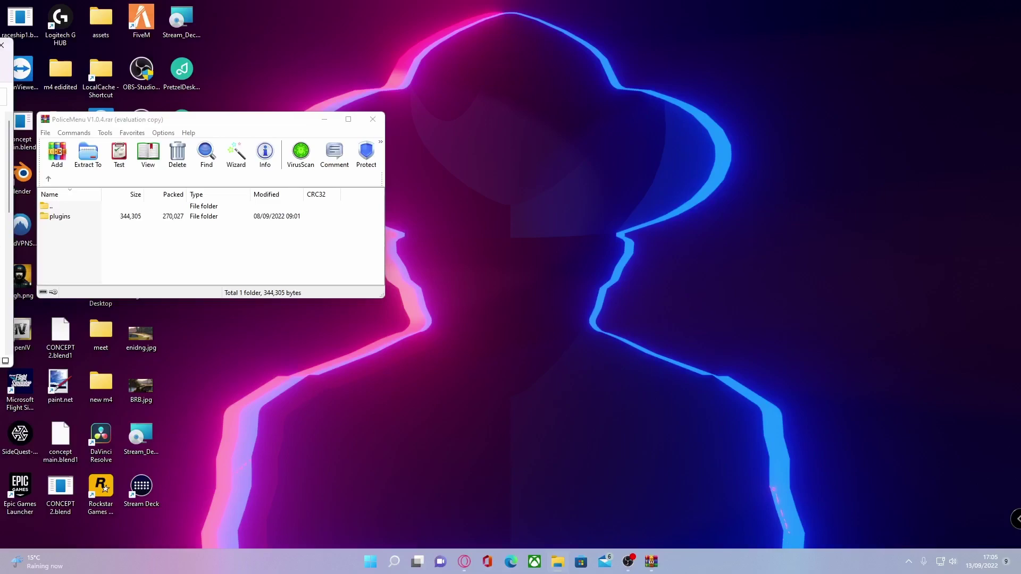
pyautogui.moveTo(7, 48); pyautogui.dragTo(710, 102)
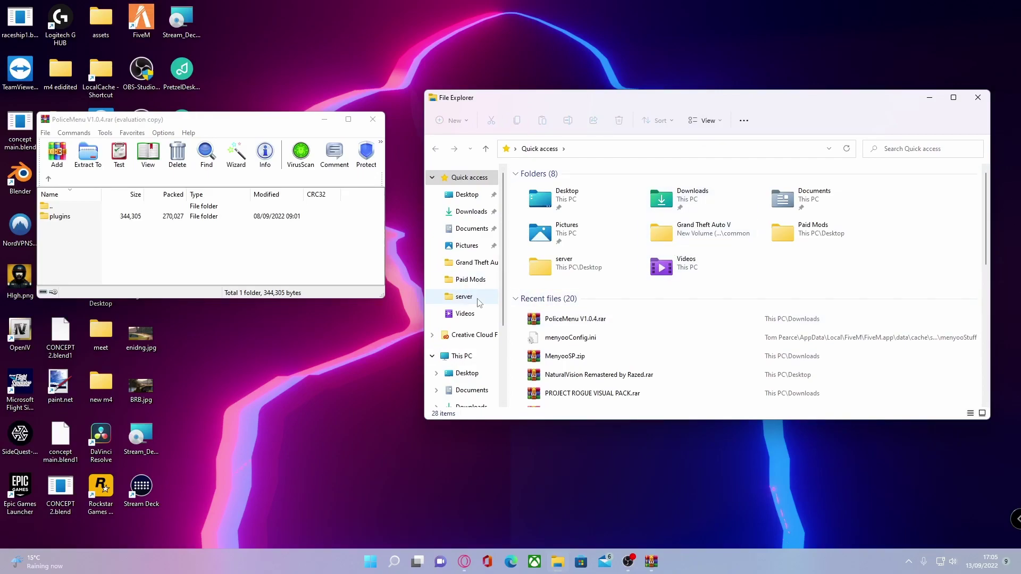
# Browse to C:\Program Files (x86)\Steam\steamapps\common in File Explorer.
pyautogui.scroll(-2, 478, 302)
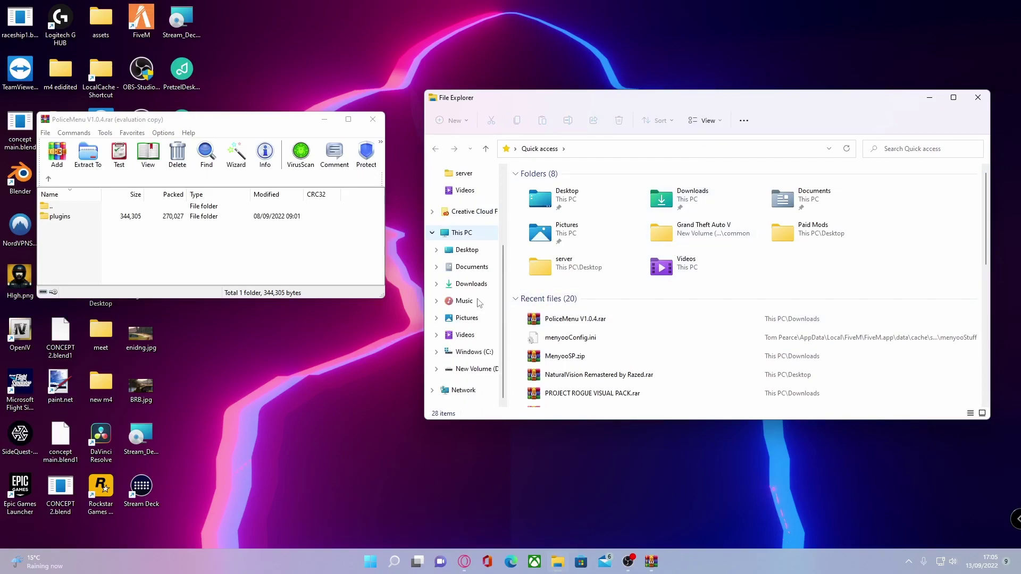
pyautogui.click(477, 355)
pyautogui.click(550, 324)
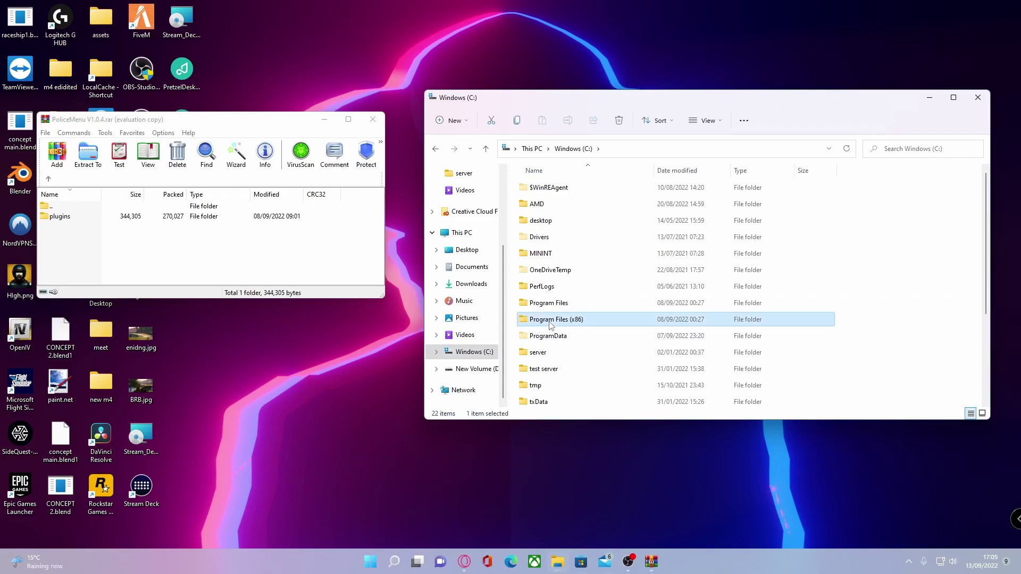
pyautogui.doubleClick(550, 324)
pyautogui.scroll(-3, 551, 325)
pyautogui.doubleClick(547, 250)
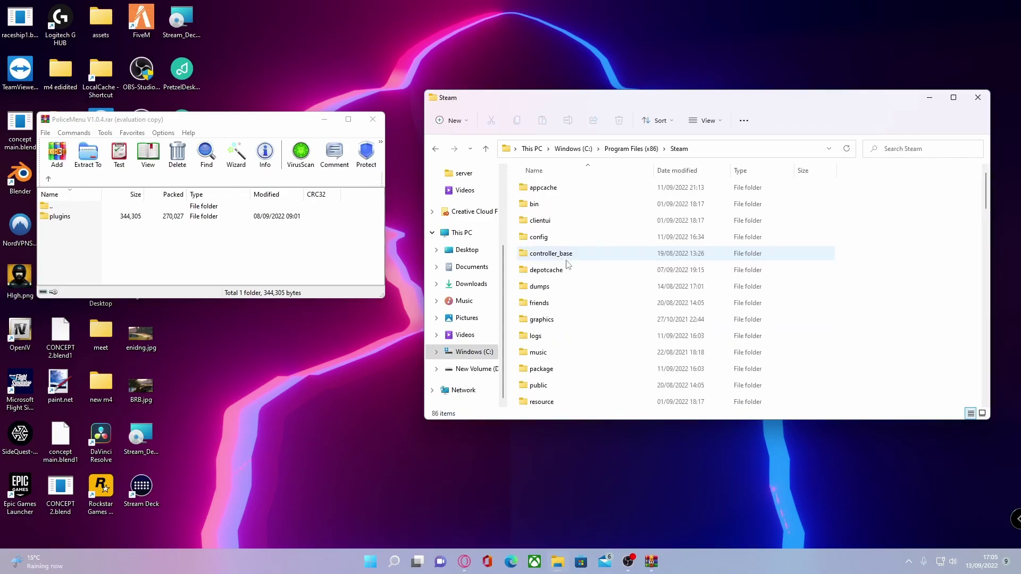
pyautogui.scroll(-3, 569, 266)
pyautogui.doubleClick(556, 317)
pyautogui.scroll(-7, 560, 383)
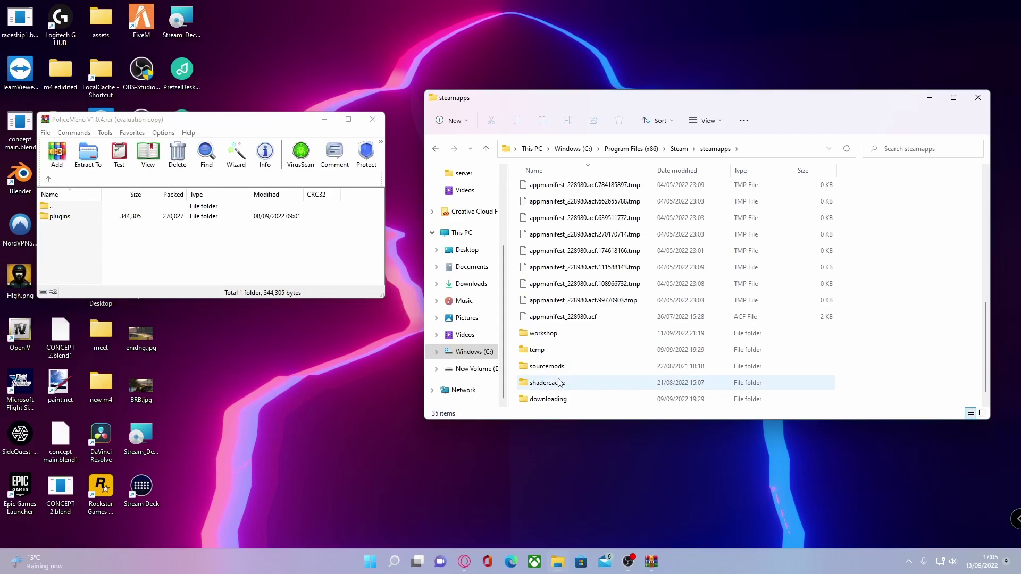
pyautogui.scroll(-1, 551, 366)
pyautogui.doubleClick(553, 402)
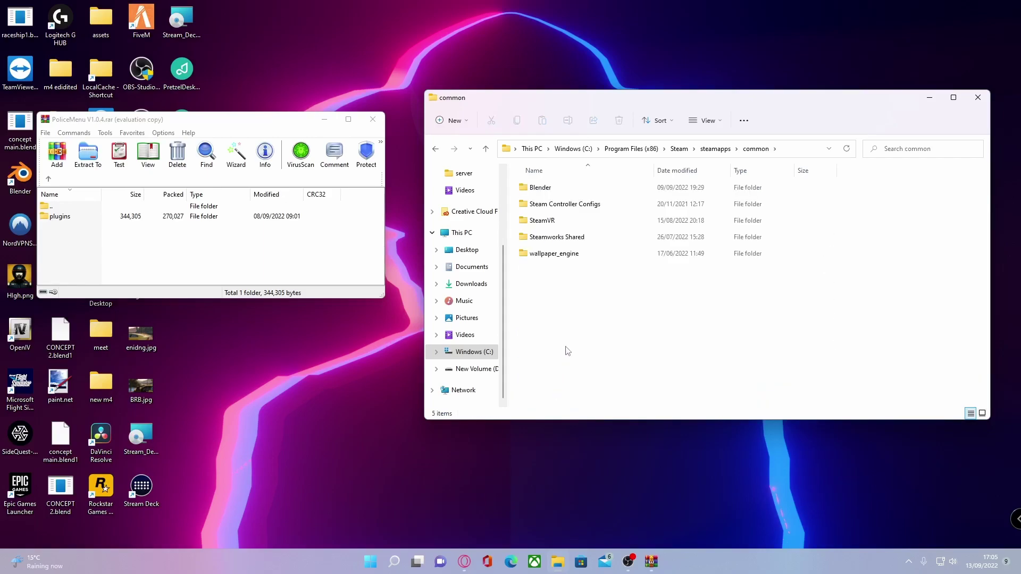
# Open D:\SteamLibrary\steamapps\common\Grand Theft Auto V instead.
pyautogui.click(475, 371)
pyautogui.click(553, 321)
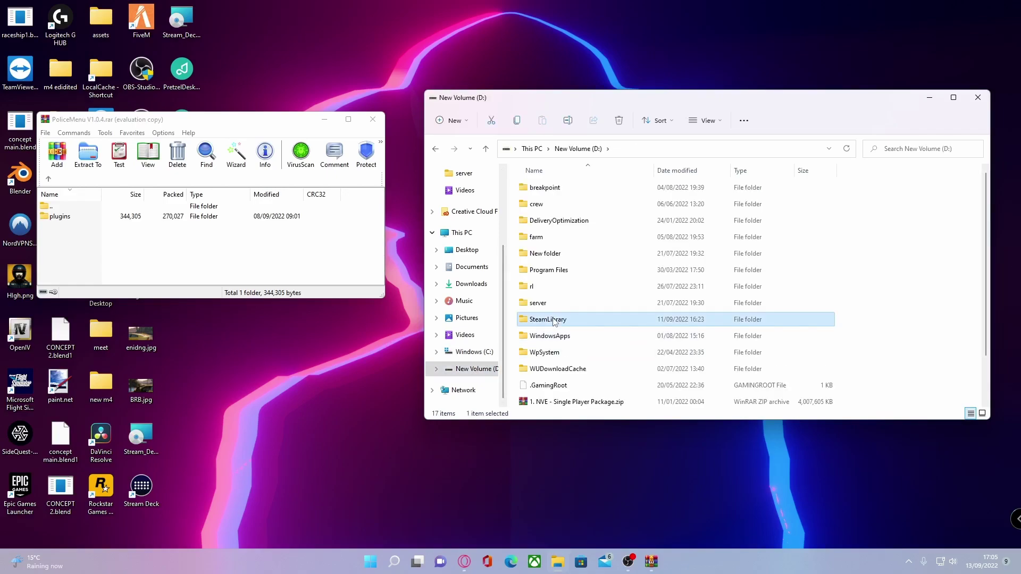
pyautogui.doubleClick(553, 321)
pyautogui.doubleClick(557, 221)
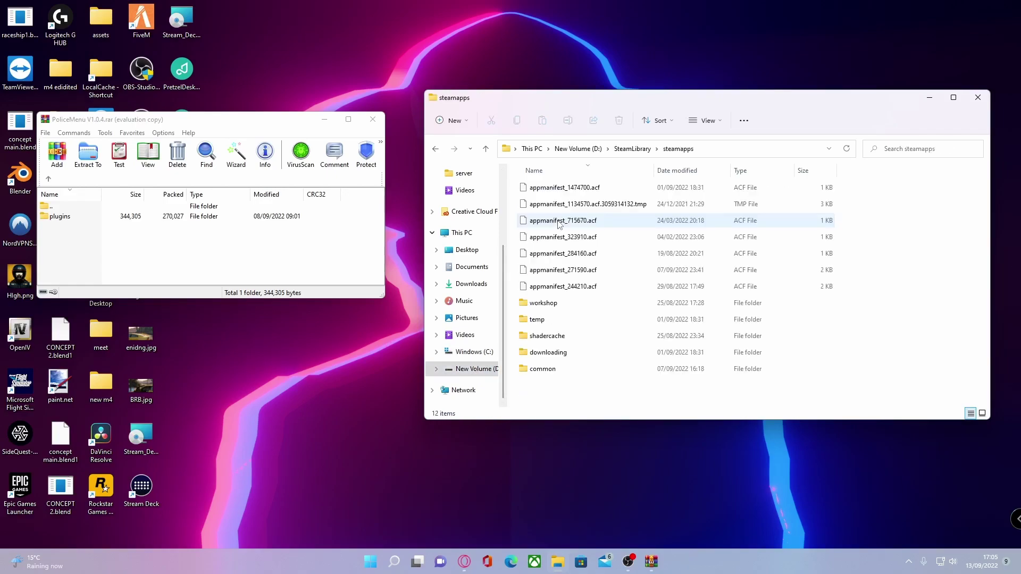
pyautogui.doubleClick(548, 368)
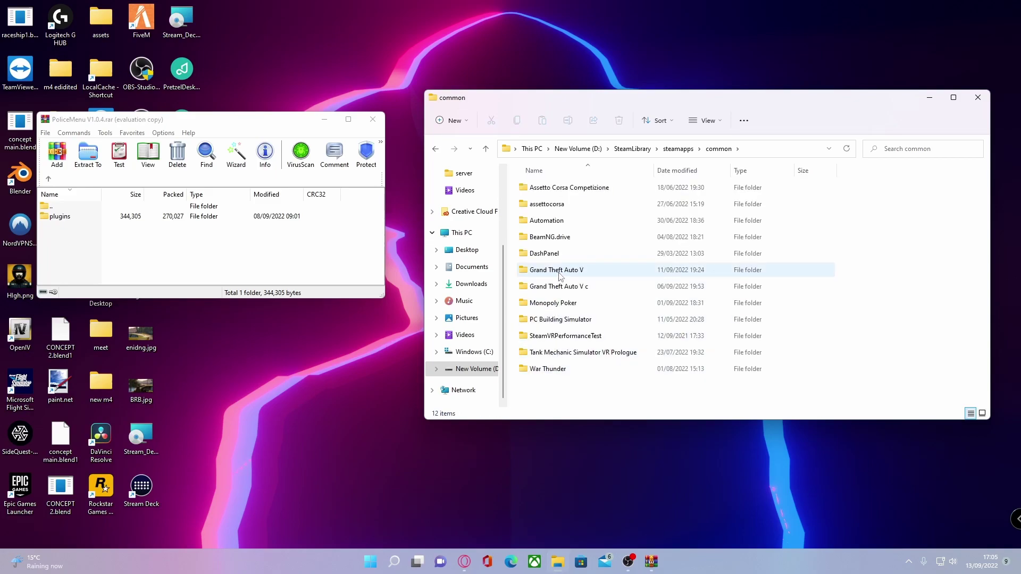
pyautogui.doubleClick(559, 271)
# Copy the archive's plugins folder into the Grand Theft Auto V folder.
pyautogui.moveTo(528, 108); pyautogui.dragTo(500, 92)
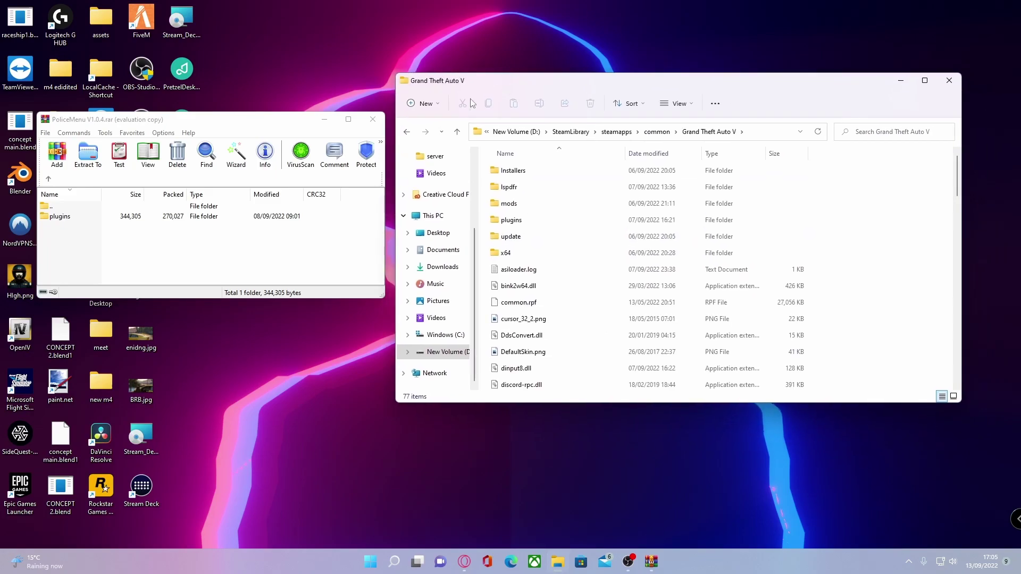
pyautogui.click(135, 267)
pyautogui.moveTo(67, 225); pyautogui.dragTo(878, 233)
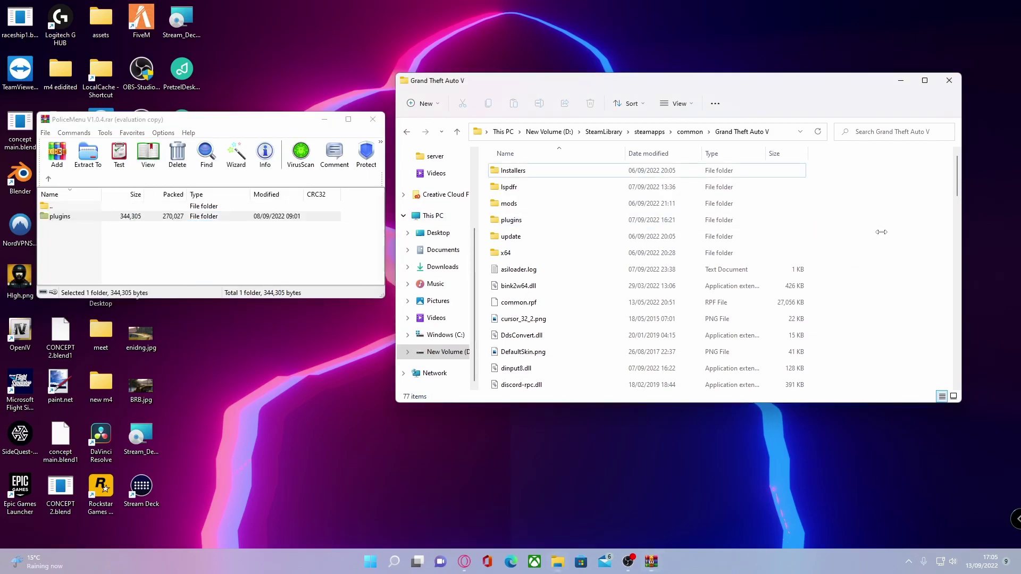
# Check that plugins\lspdfr now contains PoliceMenu.dll and PoliceMenu.ini.
pyautogui.doubleClick(542, 220)
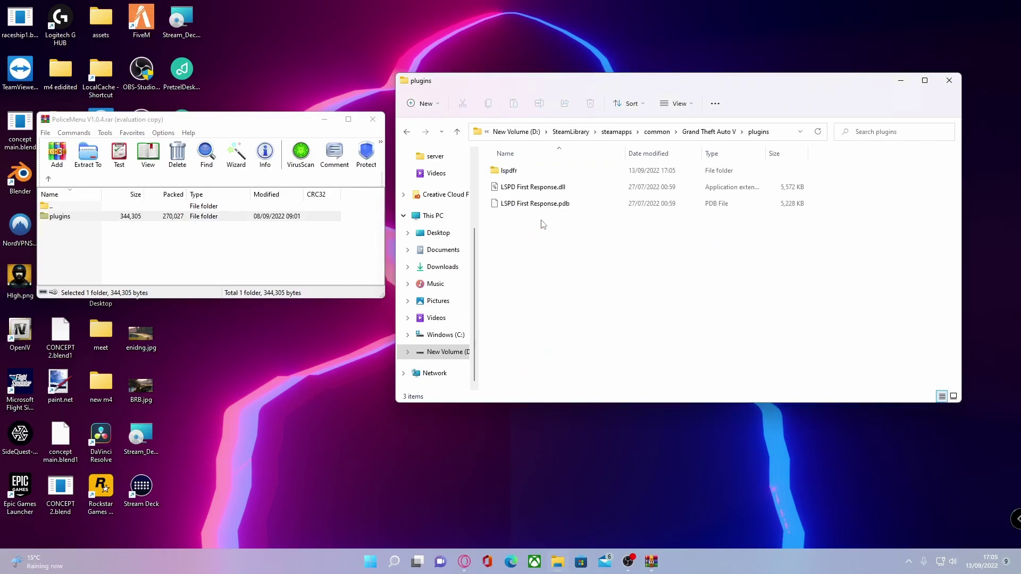
pyautogui.click(514, 172)
pyautogui.doubleClick(515, 171)
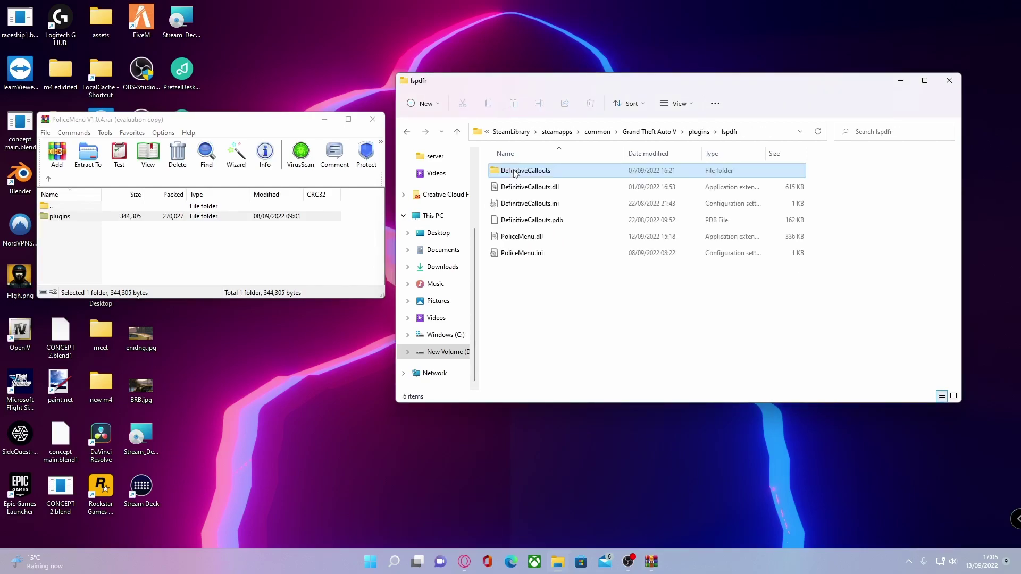
pyautogui.click(607, 316)
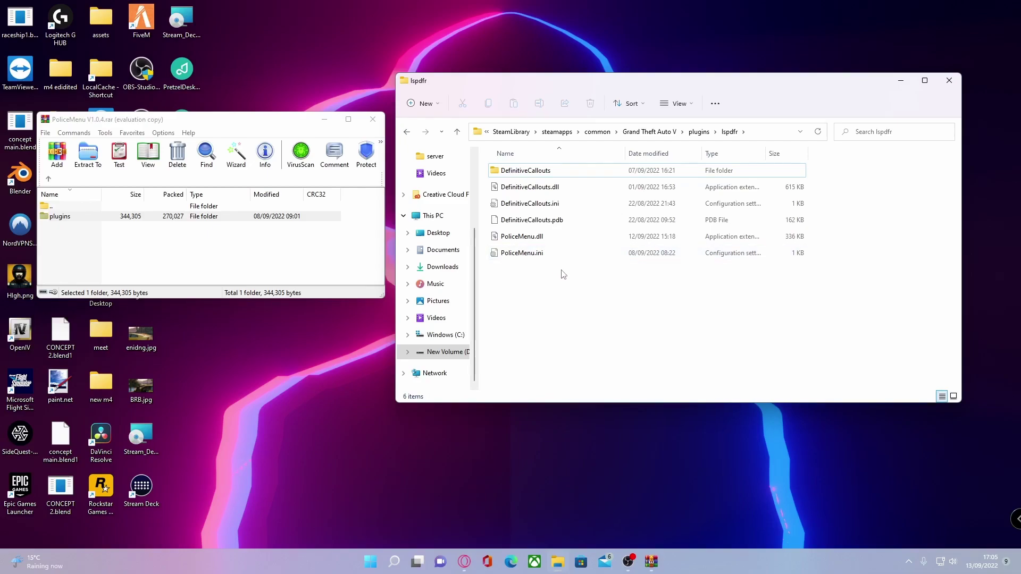
# Reopen the PoliceMenu V1.0.4 archive from Downloads and look inside its OPENIV folder.
pyautogui.click(48, 180)
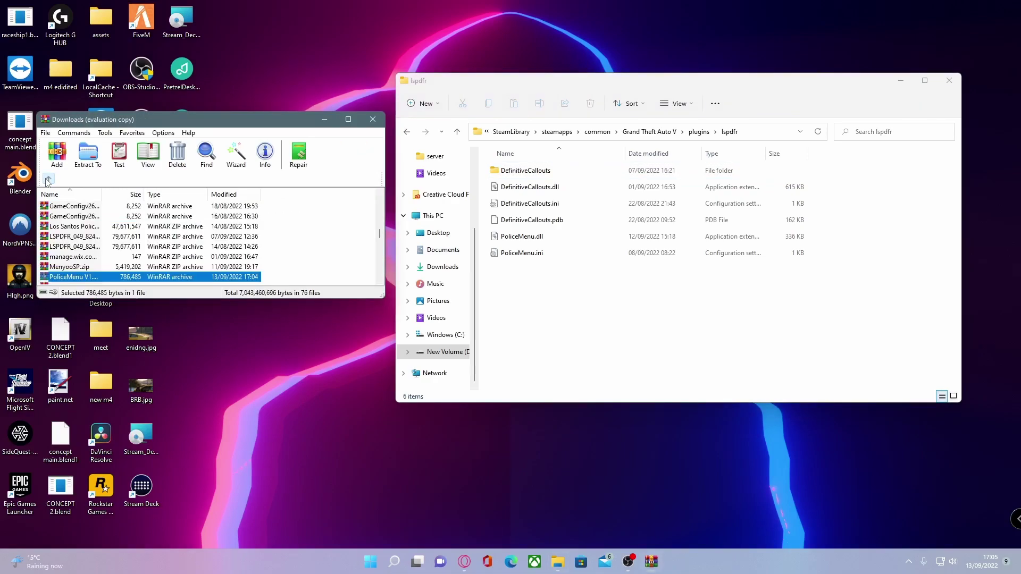
pyautogui.doubleClick(75, 277)
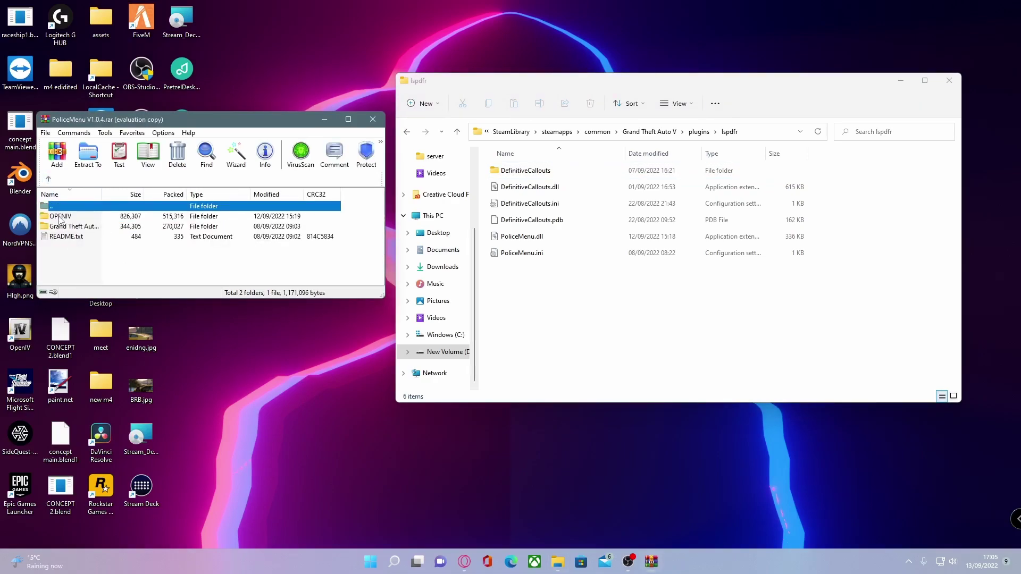
pyautogui.doubleClick(59, 217)
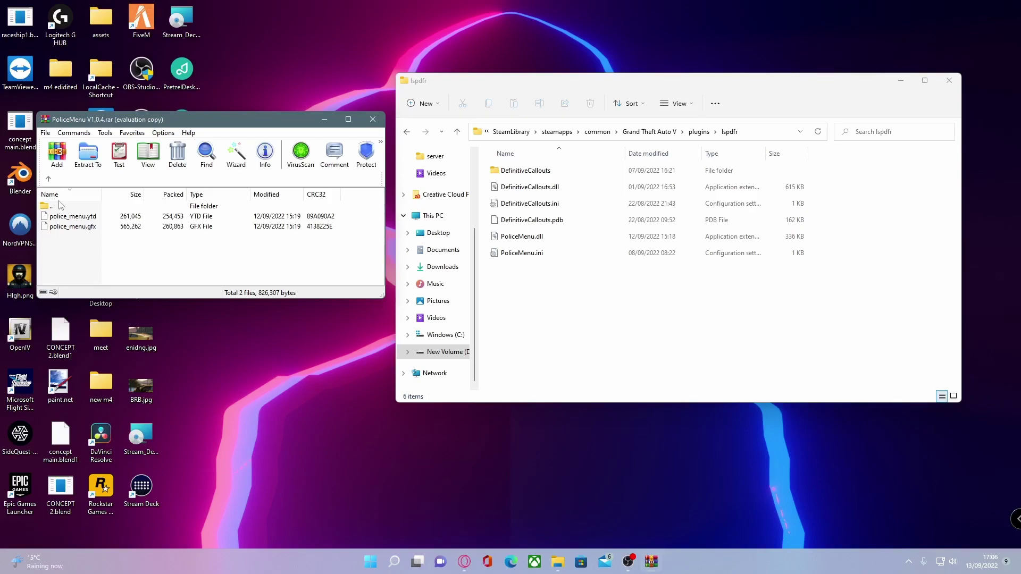
# Read README.txt at the archive root, then return to the OPENIV folder.
pyautogui.click(48, 180)
pyautogui.click(50, 237)
pyautogui.doubleClick(49, 239)
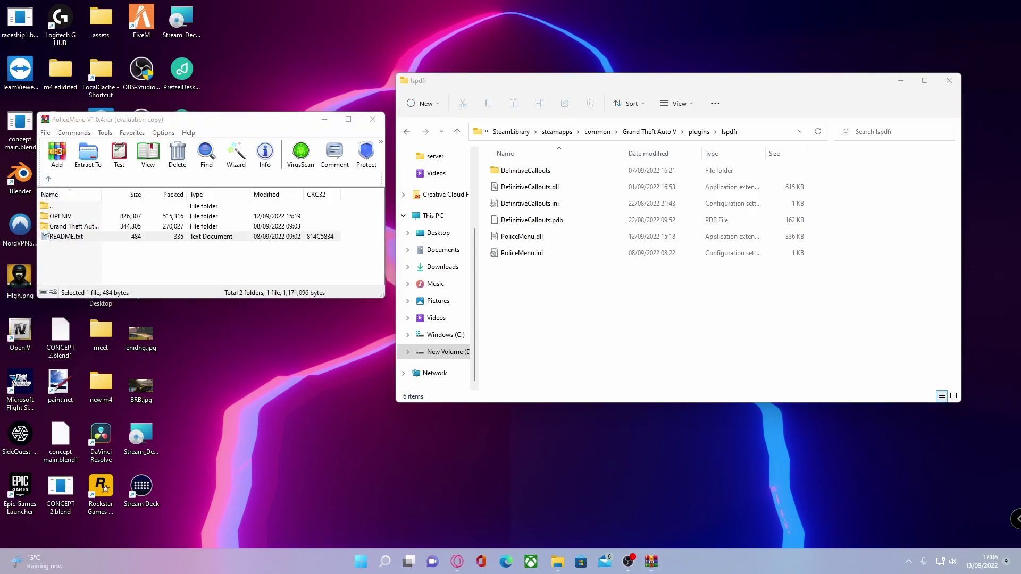
pyautogui.doubleClick(60, 216)
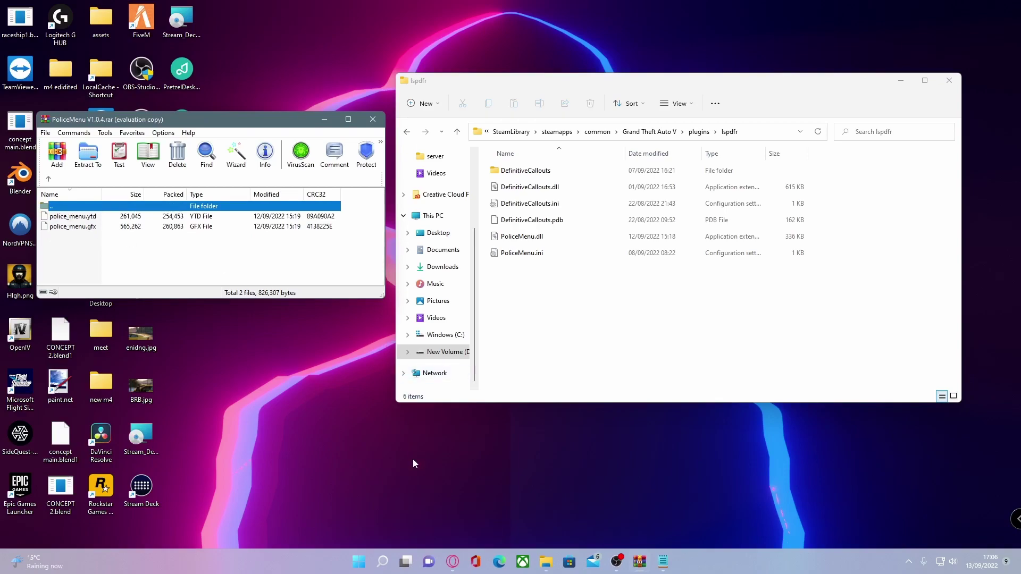
# Find OpenIV through Windows Search with 'openIV' and start it for Grand Theft Auto V on Windows.
pyautogui.click(382, 561)
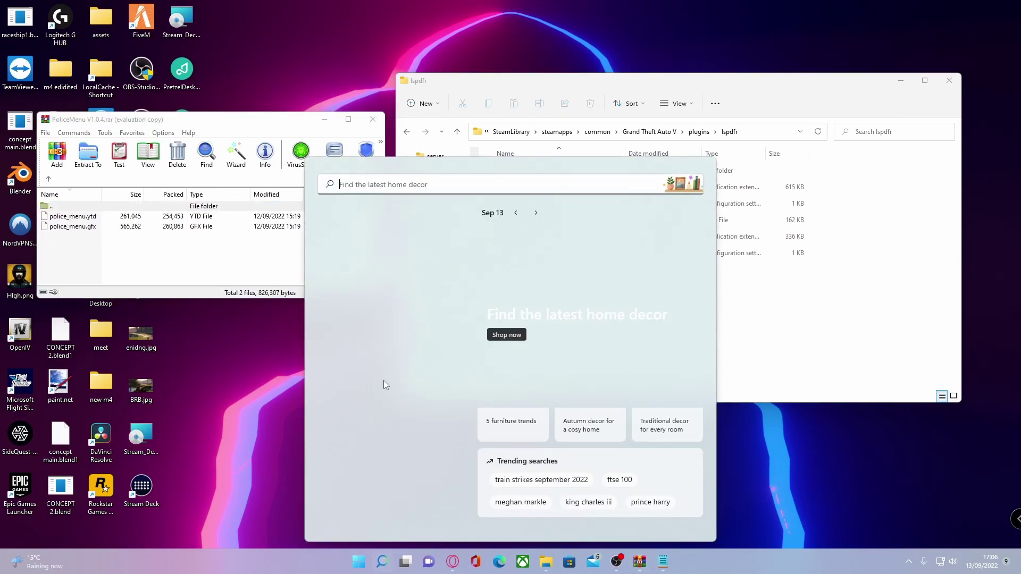
pyautogui.click(253, 379)
pyautogui.click(383, 561)
pyautogui.write('openIV')
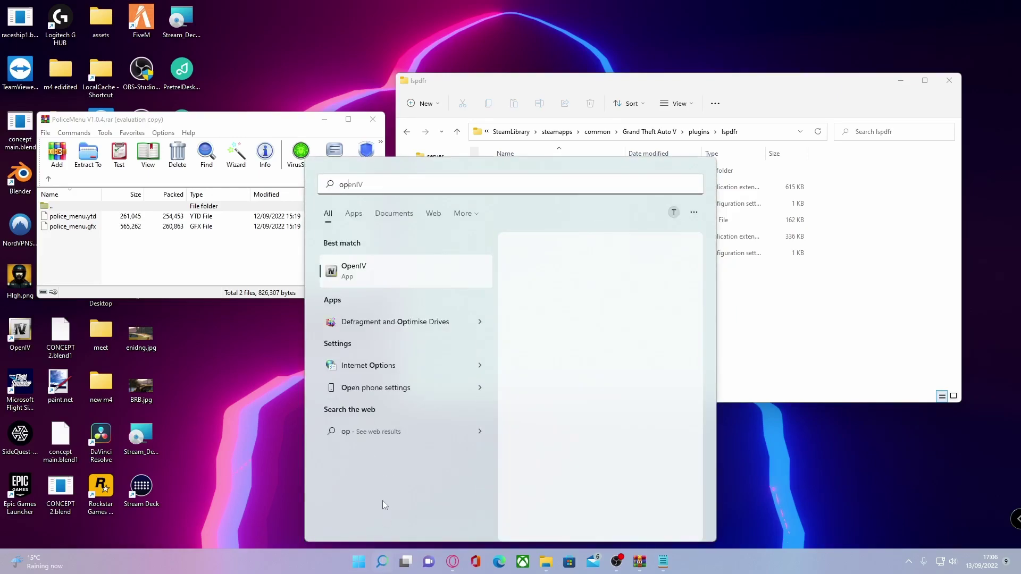
pyautogui.click(545, 348)
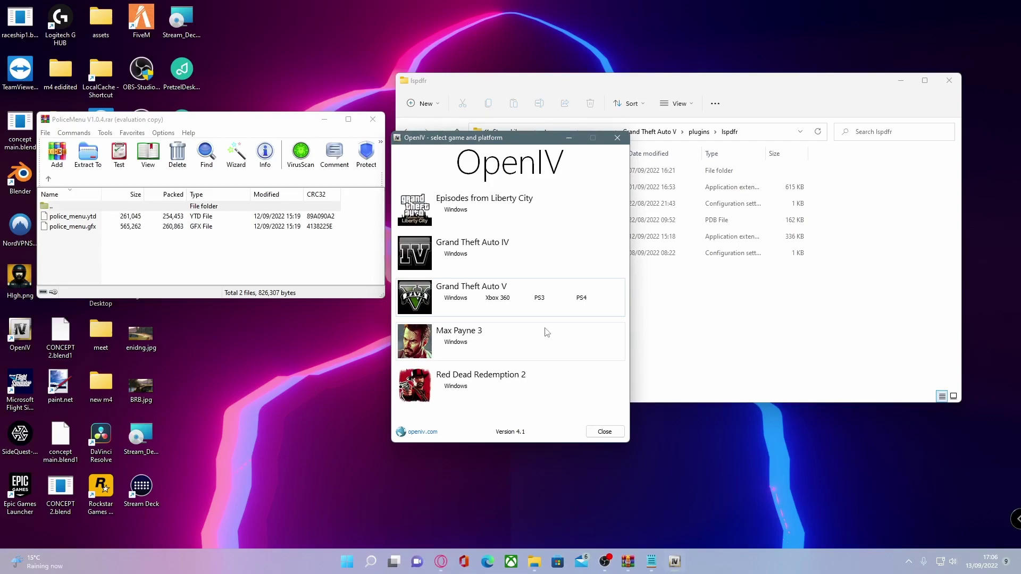
pyautogui.click(457, 298)
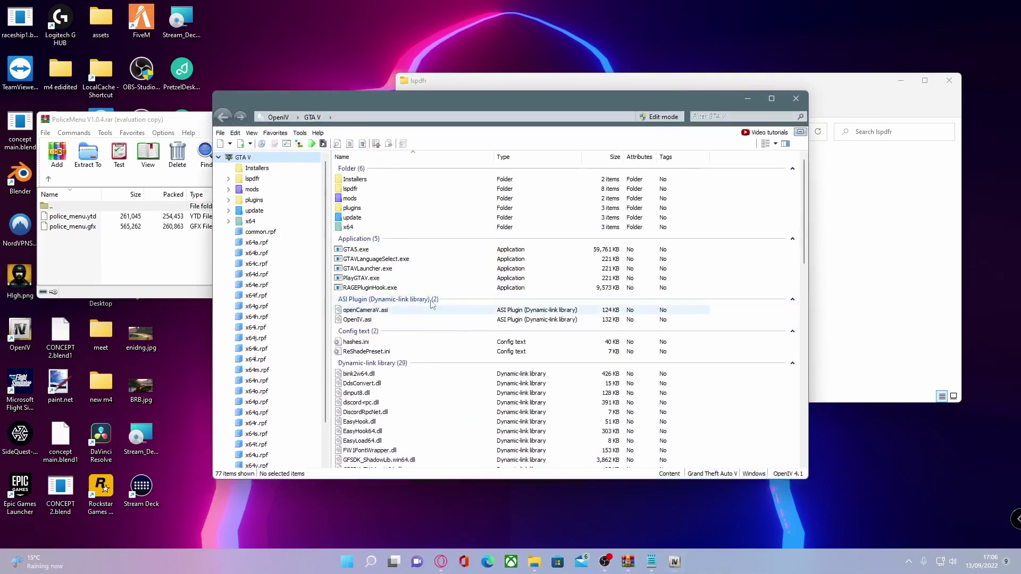
# Open scaleform_generic.rpf under mods\update\update.rpf\x64\data\cdimages in OpenIV.
pyautogui.doubleClick(352, 198)
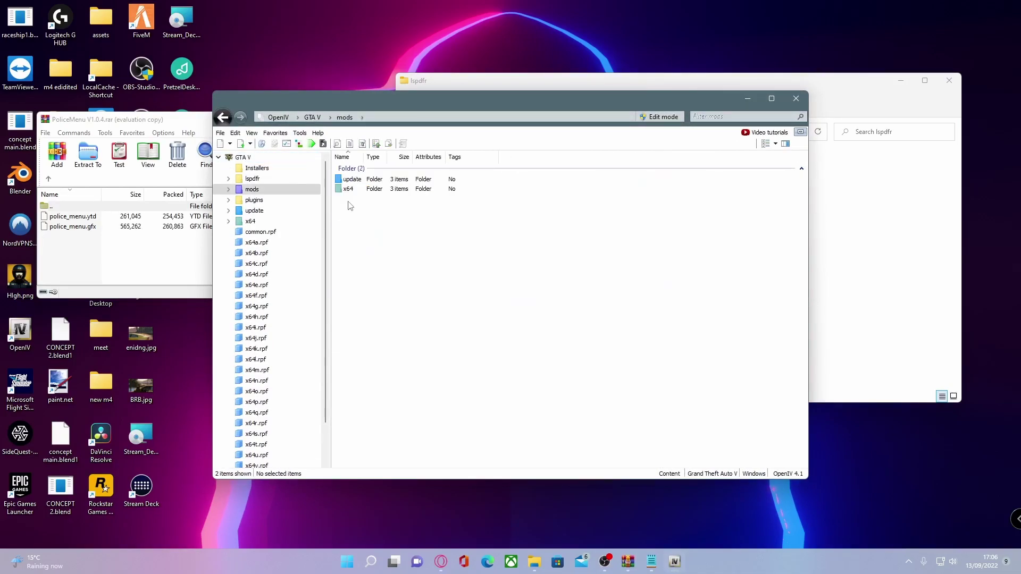
pyautogui.doubleClick(352, 180)
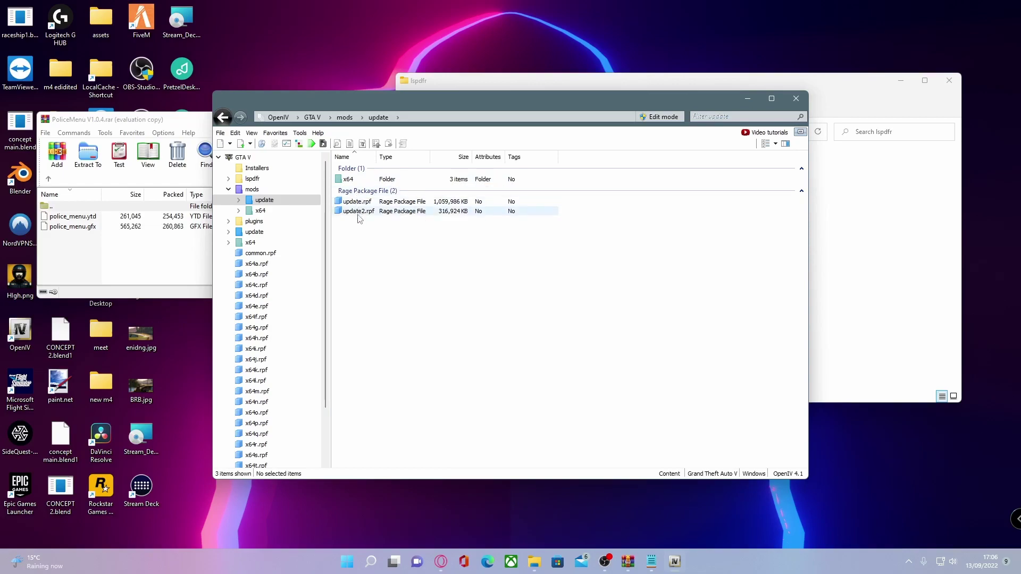
pyautogui.doubleClick(357, 202)
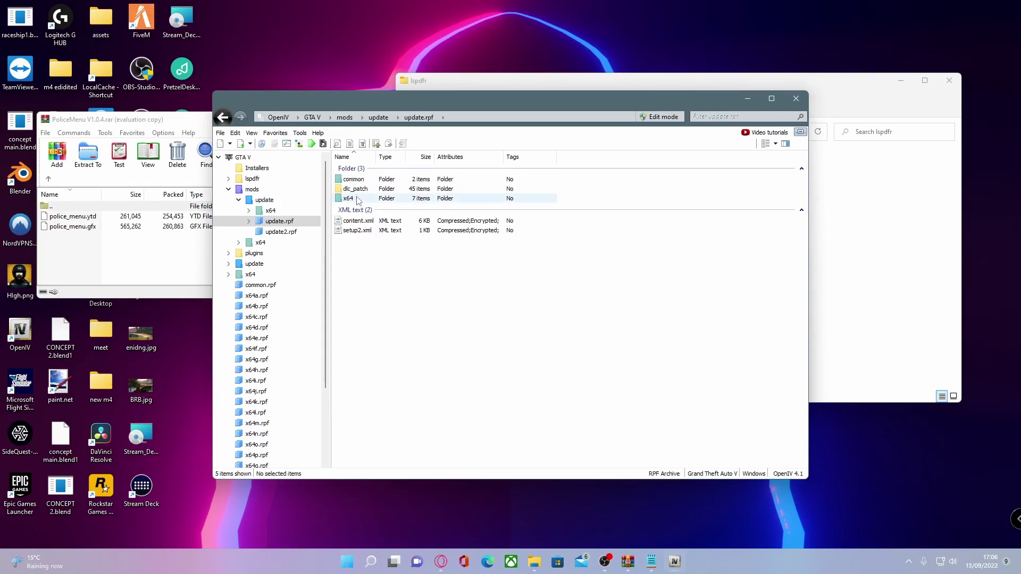
pyautogui.doubleClick(357, 198)
pyautogui.click(353, 188)
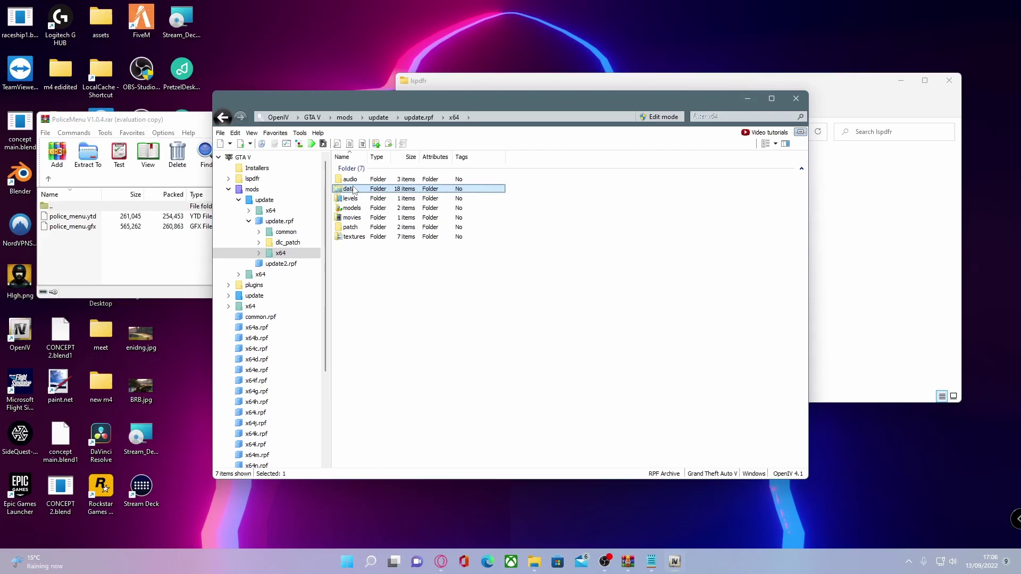
pyautogui.doubleClick(353, 189)
pyautogui.doubleClick(356, 190)
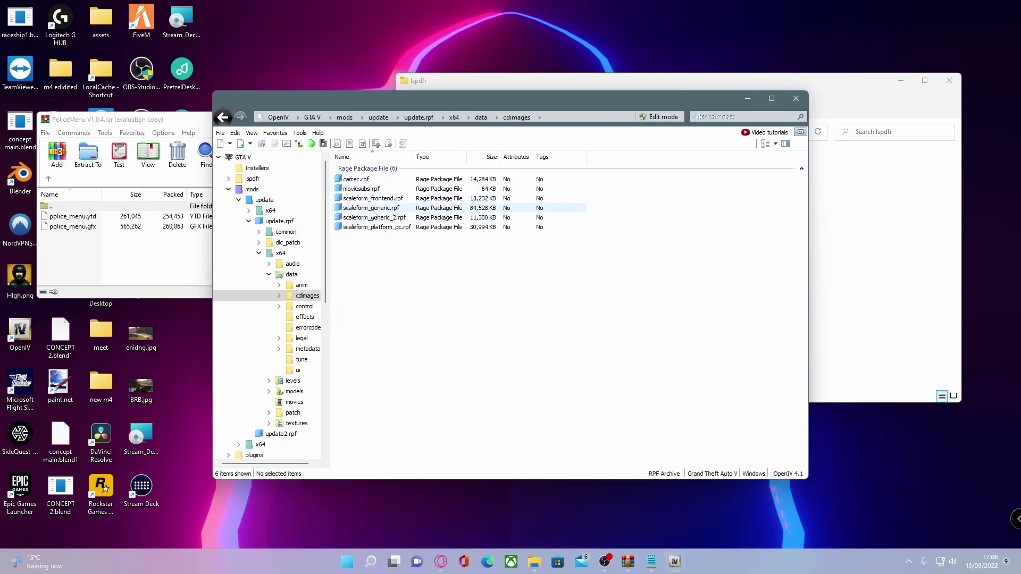
pyautogui.doubleClick(372, 208)
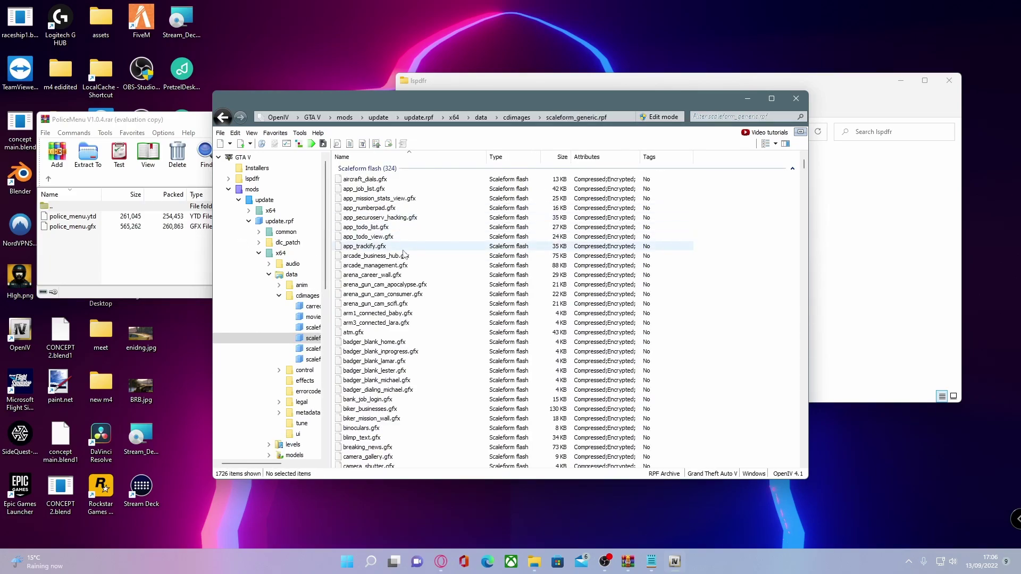
# Switch OpenIV into edit mode and confirm the change.
pyautogui.click(130, 254)
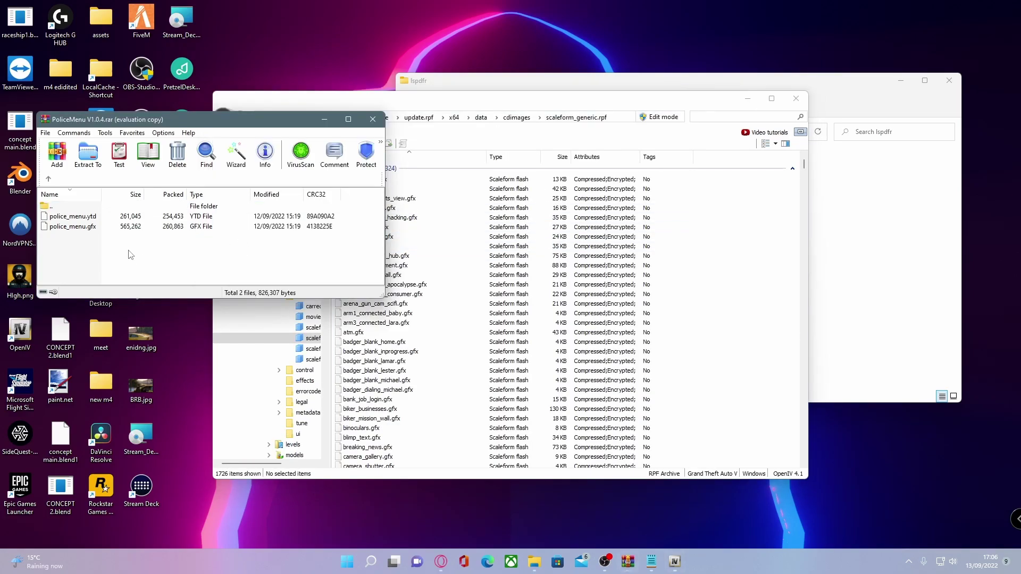
pyautogui.click(662, 118)
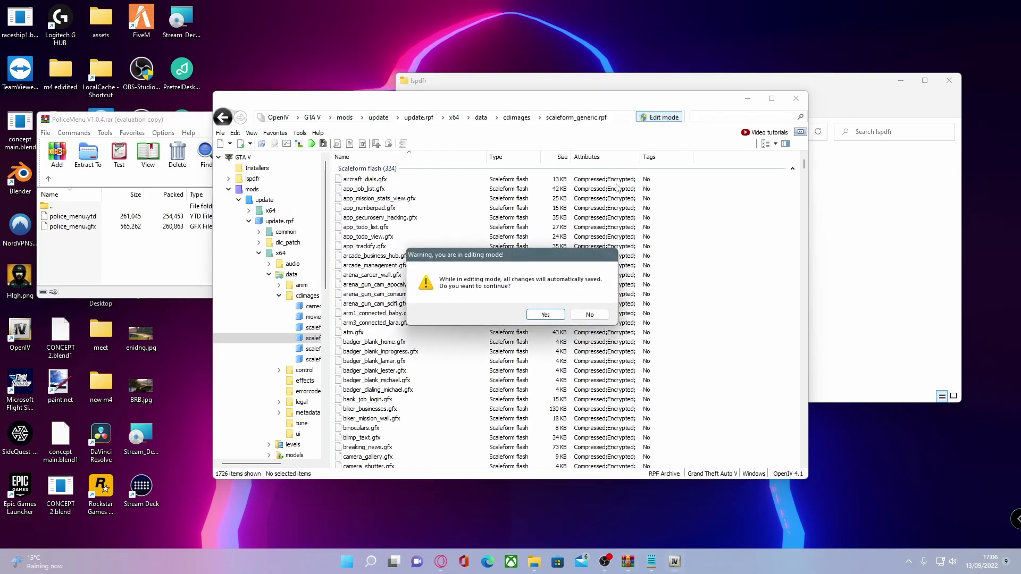
pyautogui.click(553, 312)
pyautogui.click(553, 314)
# Check the ASI Manager, then add police_menu.ytd and police_menu.gfx into scaleform_generic.rpf.
pyautogui.click(316, 133)
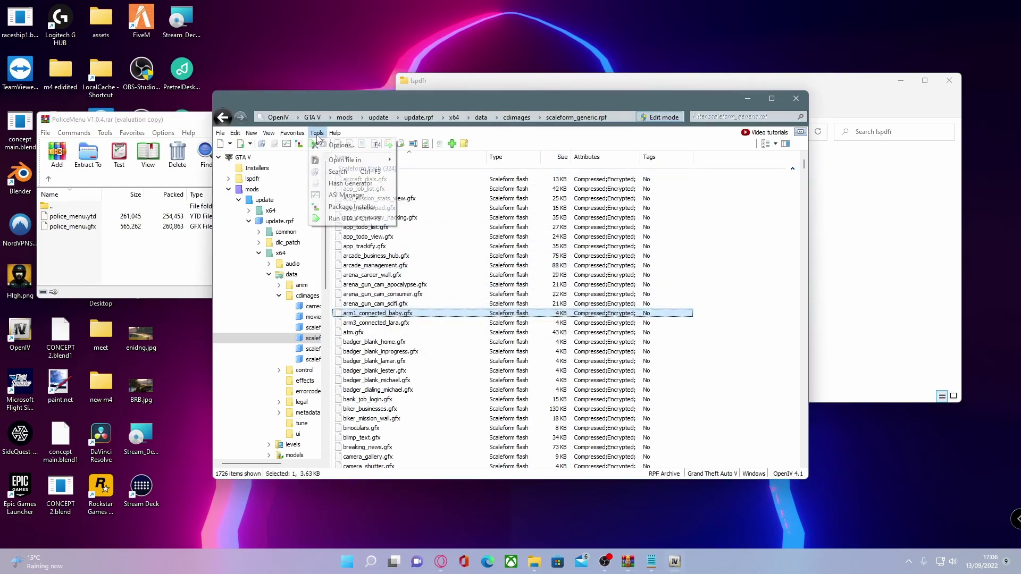
pyautogui.click(346, 195)
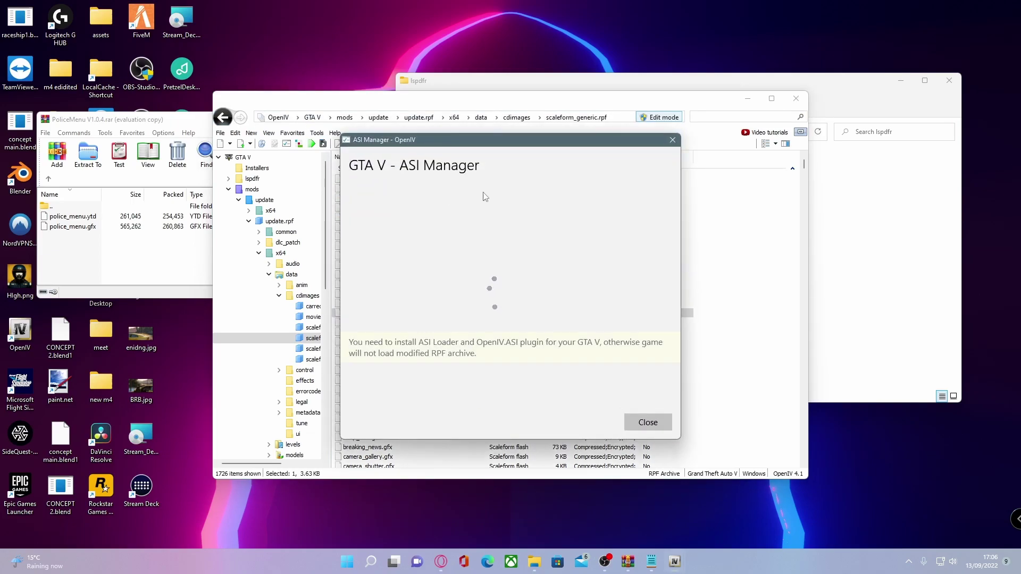
pyautogui.click(648, 422)
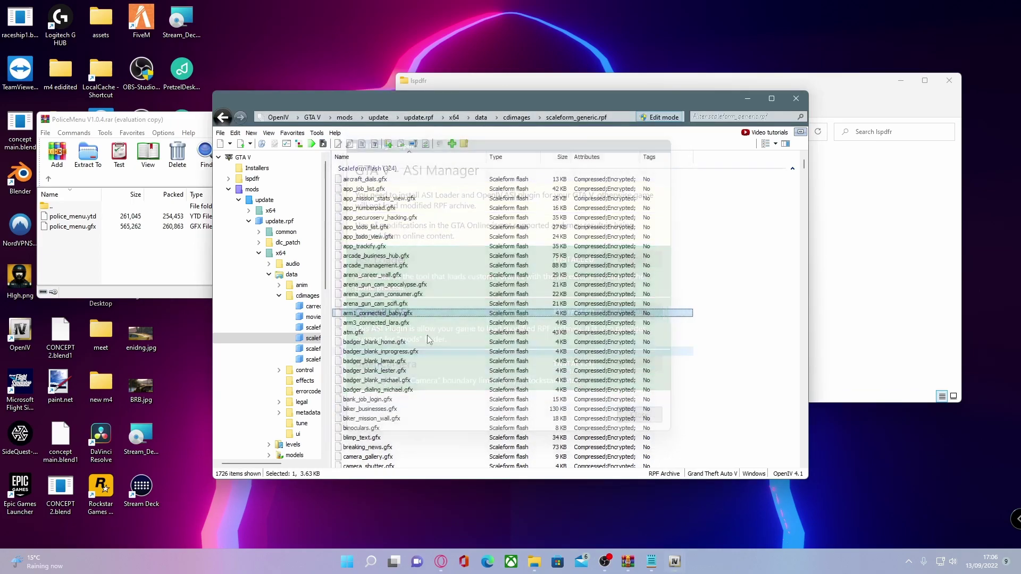
pyautogui.click(141, 264)
pyautogui.moveTo(141, 265); pyautogui.dragTo(745, 245)
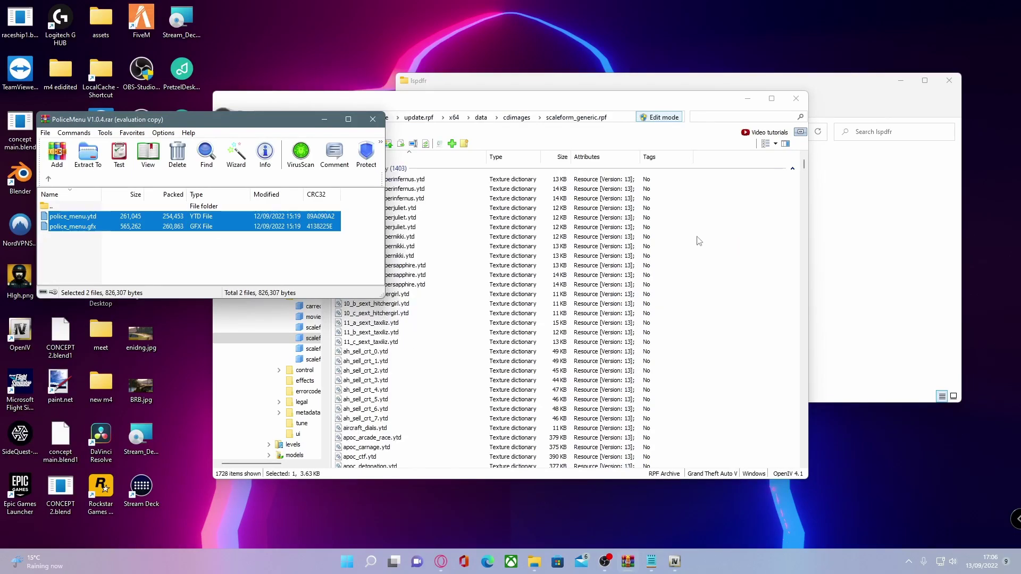
# Close WinRAR and OpenIV, then open PoliceMenu.ini from plugins\lspdfr with Notepad++.
pyautogui.click(371, 123)
pyautogui.click(806, 101)
pyautogui.click(539, 257)
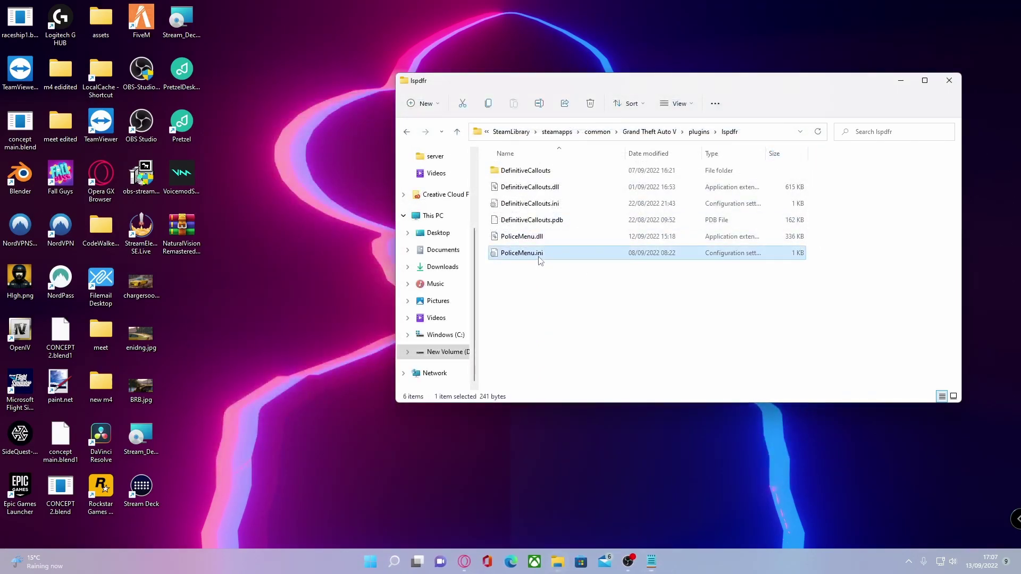
pyautogui.rightClick(539, 259)
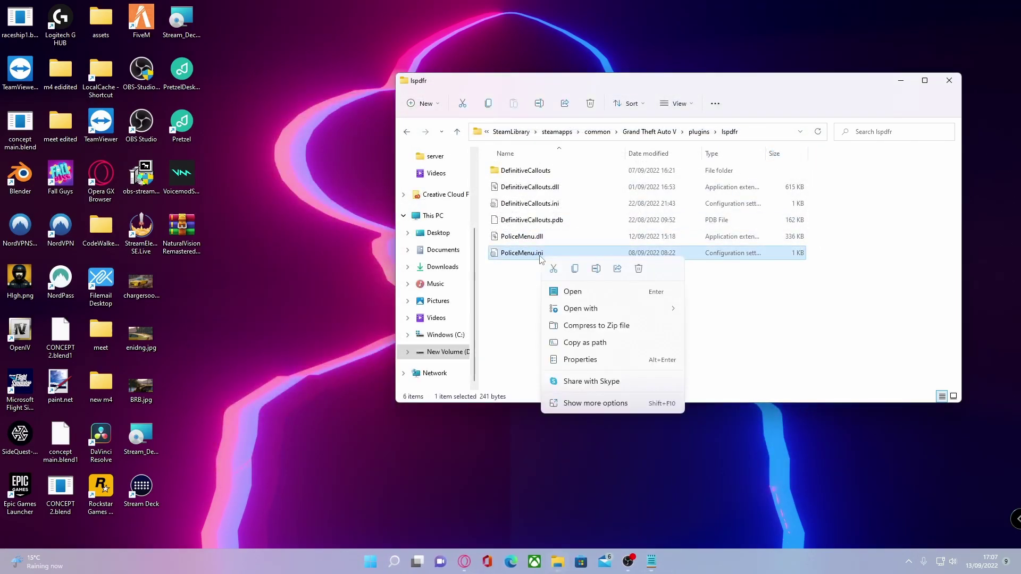
pyautogui.moveTo(609, 313)
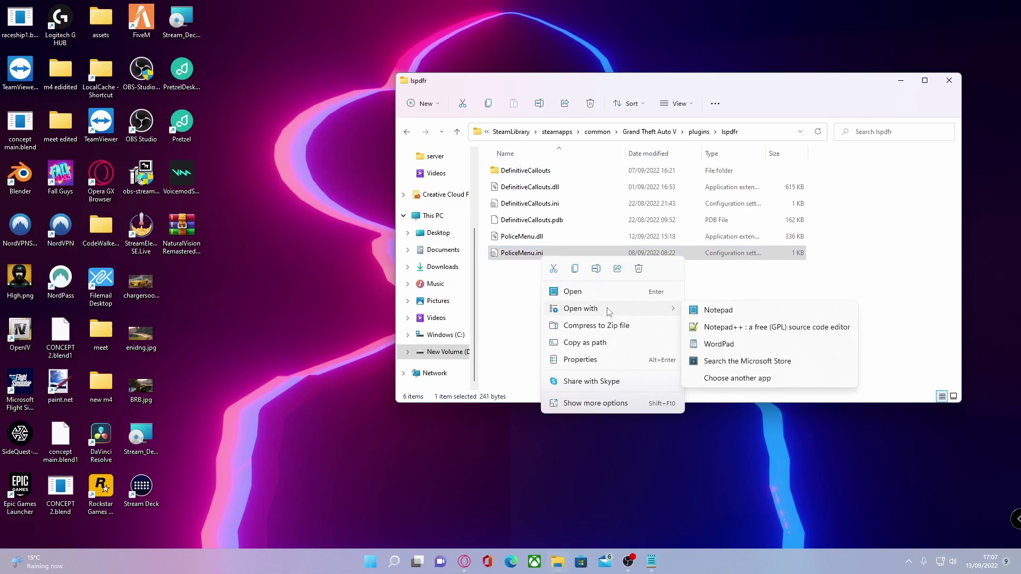
pyautogui.click(744, 328)
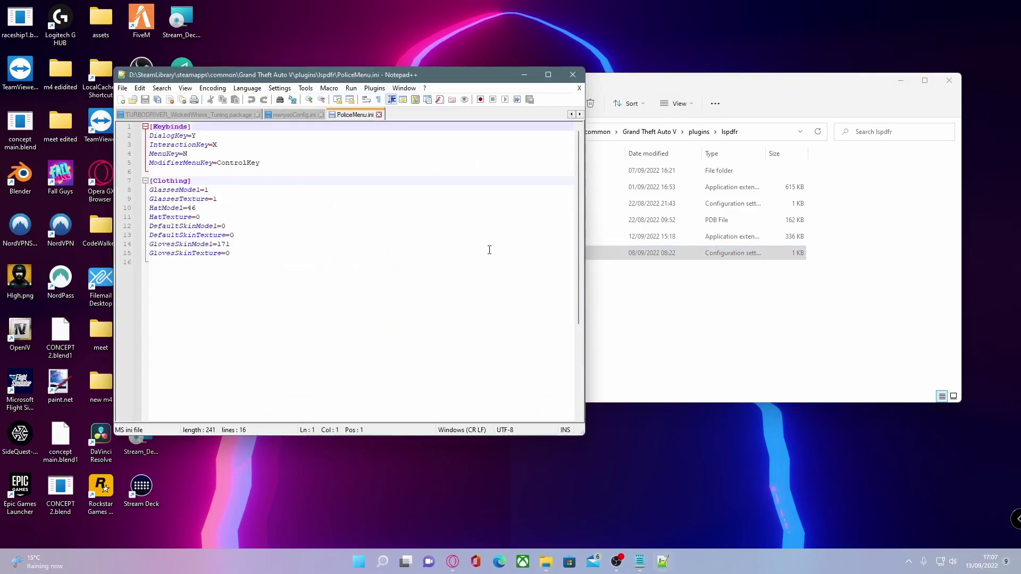
# Review PoliceMenu.ini's Keybinds and Clothing settings unchanged, then close Notepad++ and the lspdfr folder.
pyautogui.moveTo(234, 79); pyautogui.dragTo(501, 96)
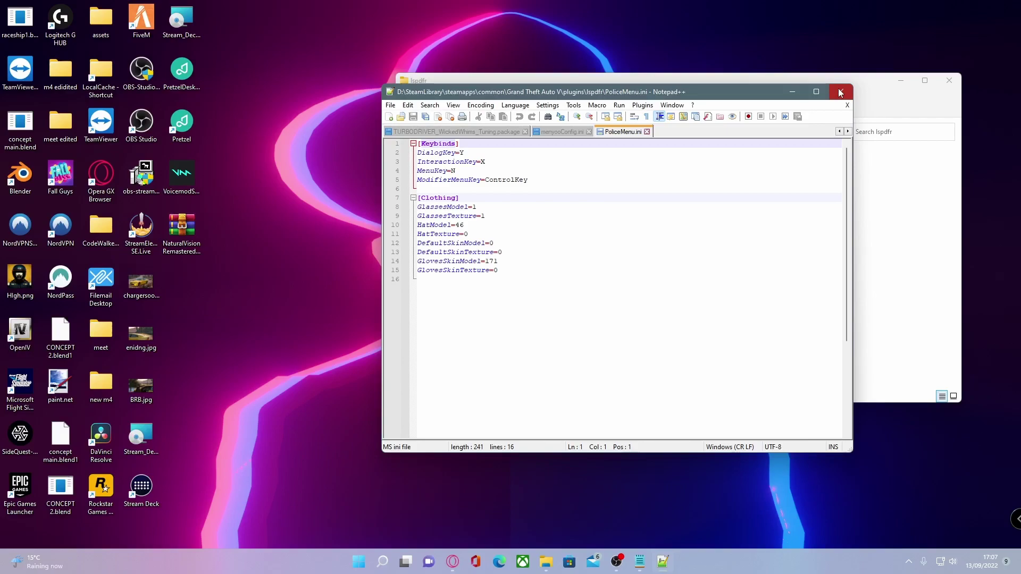
pyautogui.click(838, 88)
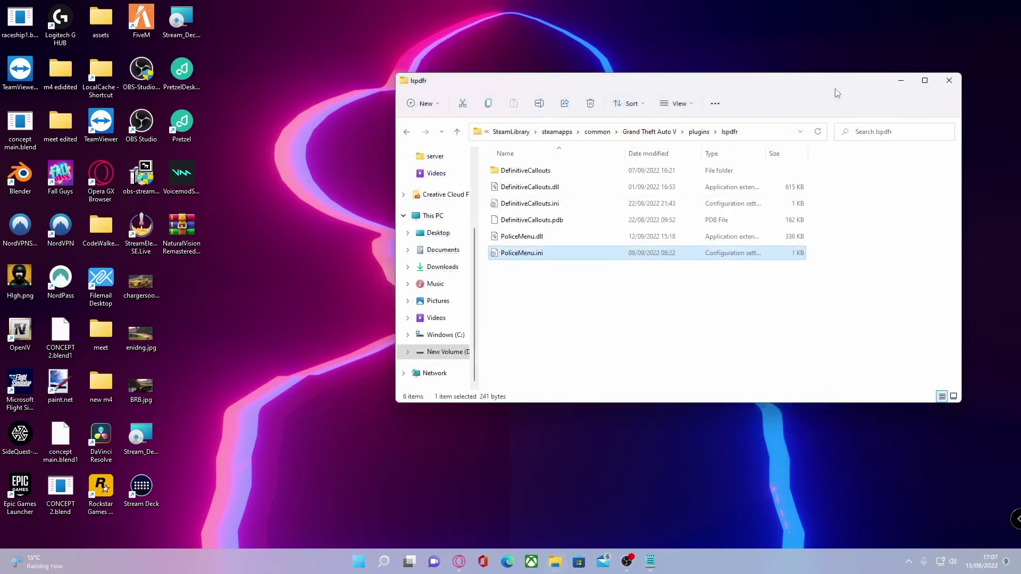
pyautogui.click(955, 83)
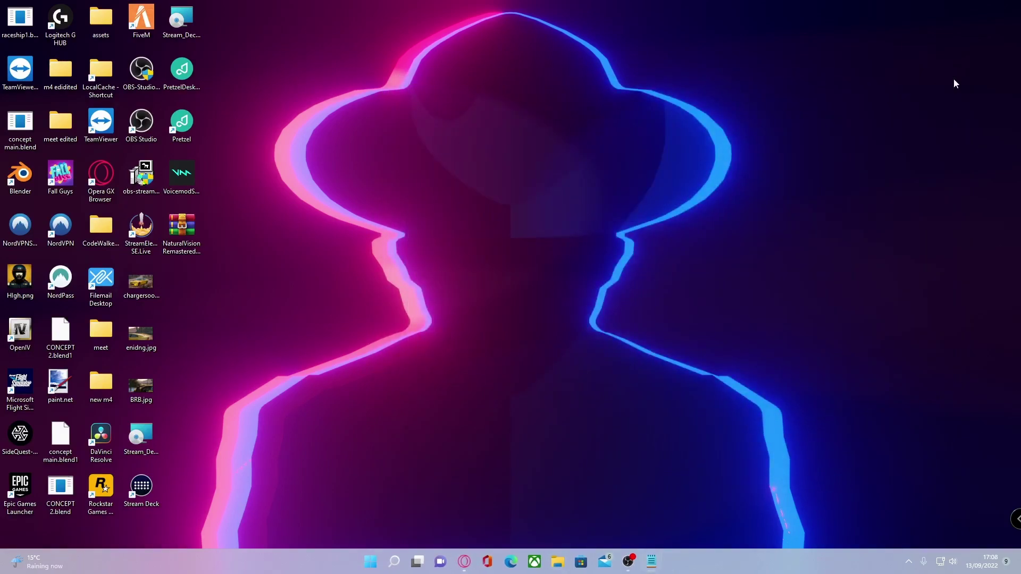